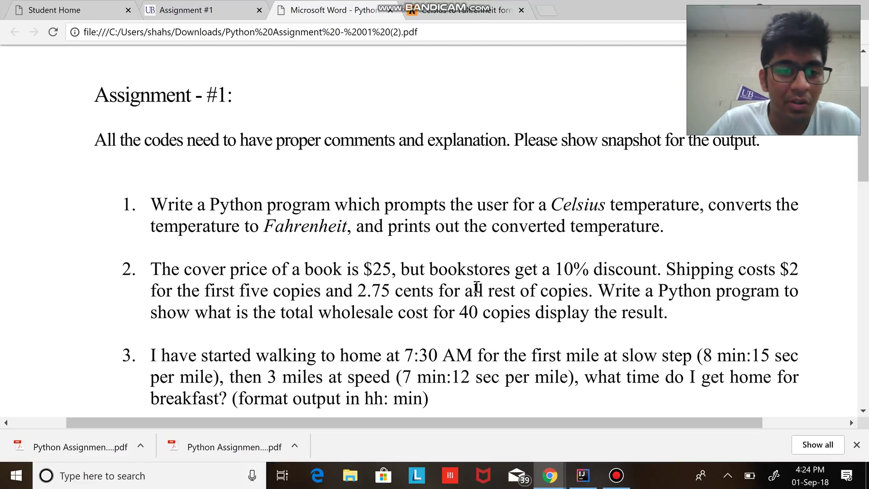
{"action": "scroll", "coordinate": [355, 346], "scroll_direction": "up", "scroll_amount": 2, "text": "ctrl"}
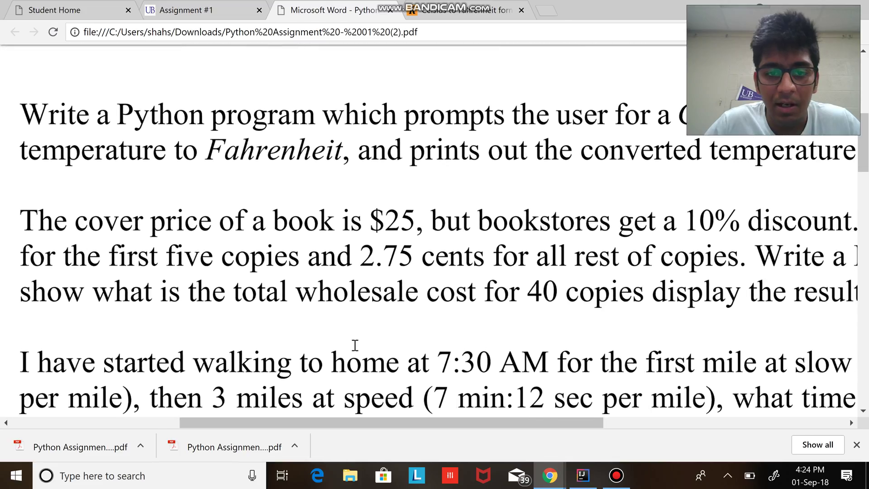
{"action": "scroll", "coordinate": [354, 345], "scroll_direction": "down", "scroll_amount": 1, "text": "ctrl"}
{"action": "scroll", "coordinate": [355, 346], "scroll_direction": "right", "scroll_amount": 2}
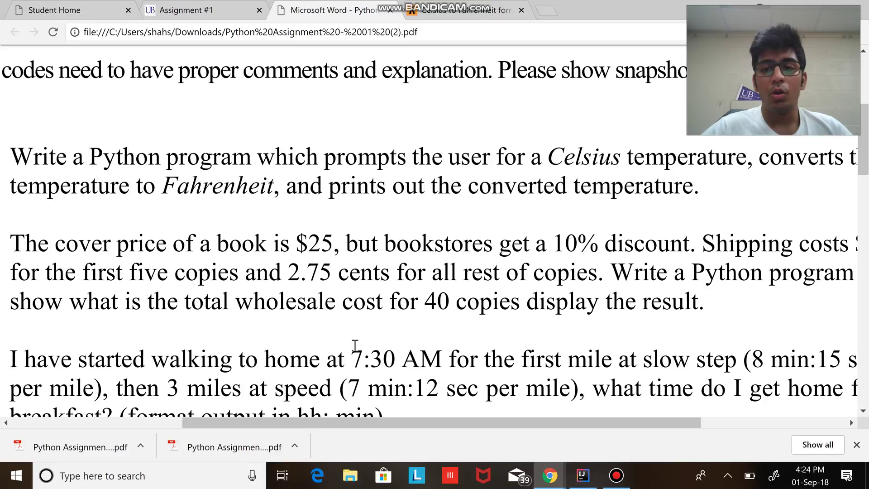
- Switch to IntelliJ IDEA and bring up the assingment 1b.py script
{"action": "key", "text": "alt+Tab"}
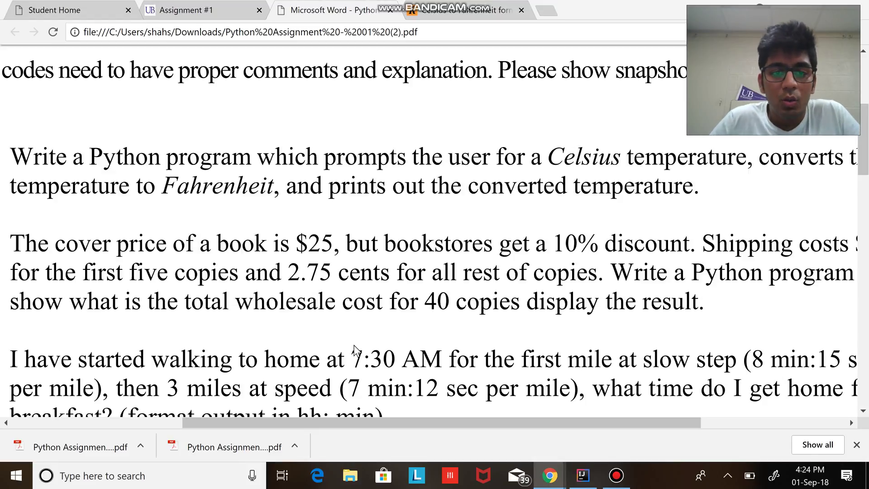
{"action": "key", "text": "alt+Tab"}
{"action": "key", "text": "Tab"}
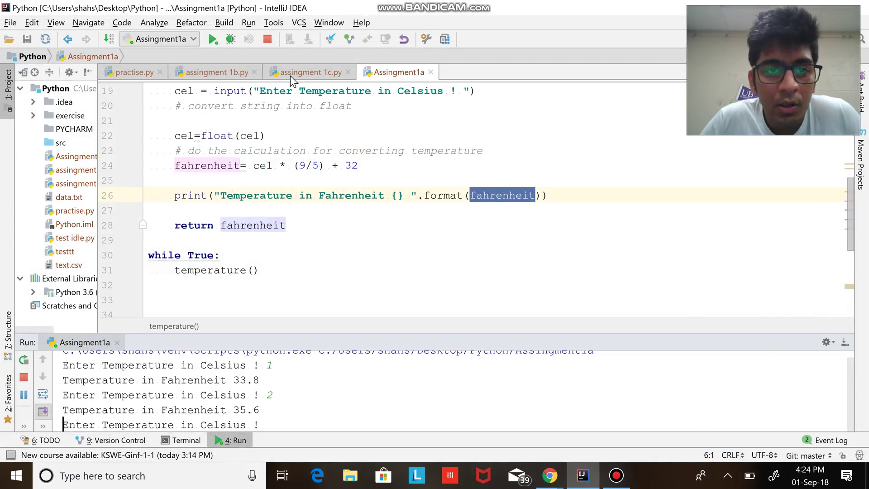
{"action": "left_click", "coordinate": [231, 72]}
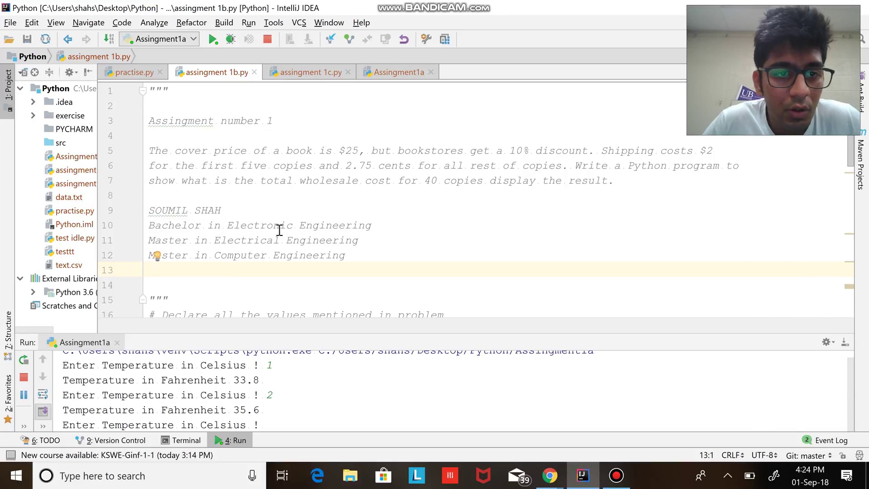
{"action": "scroll", "coordinate": [280, 230], "scroll_direction": "down", "scroll_amount": 2}
{"action": "scroll", "coordinate": [279, 230], "scroll_direction": "down", "scroll_amount": 1}
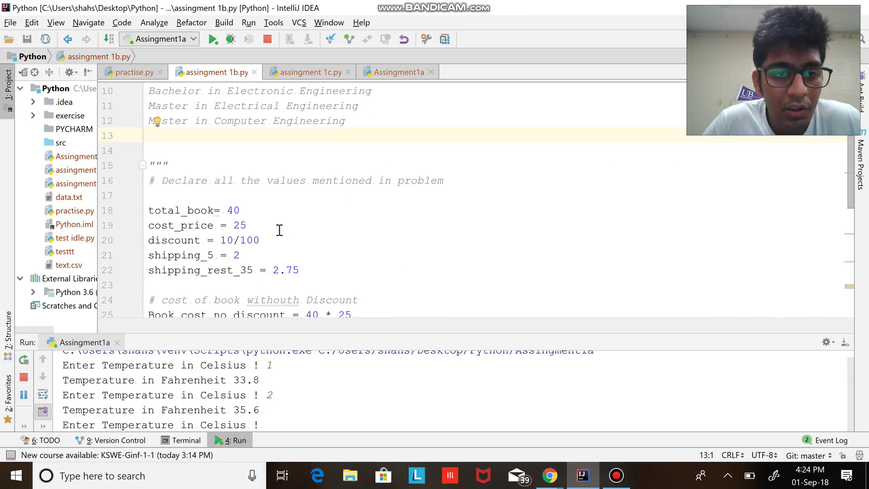
- Review the declared values block (lines 18-22): total_book and cost_price 25
{"action": "left_click_drag", "start_coordinate": [308, 285], "coordinate": [141, 211]}
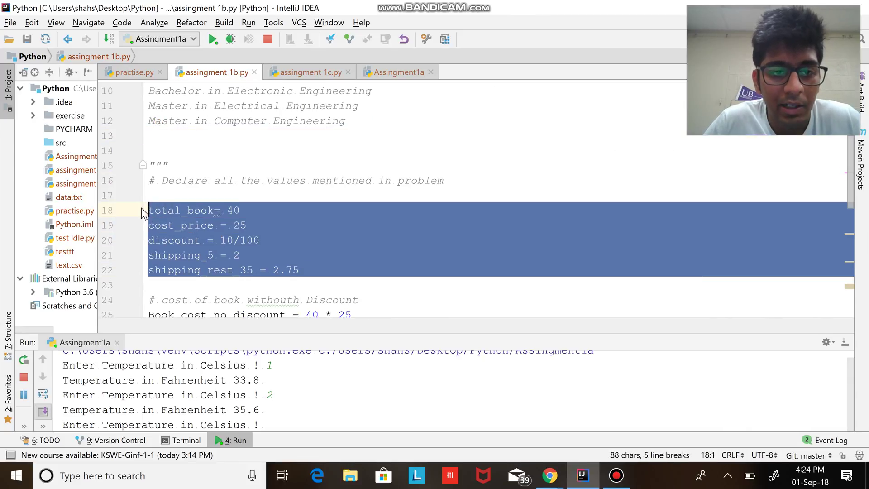
{"action": "left_click", "coordinate": [306, 242]}
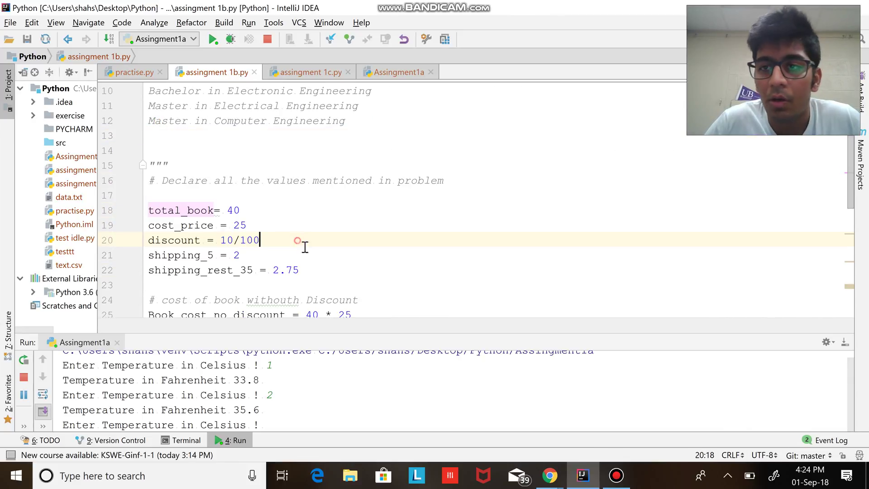
{"action": "double_click", "coordinate": [174, 225]}
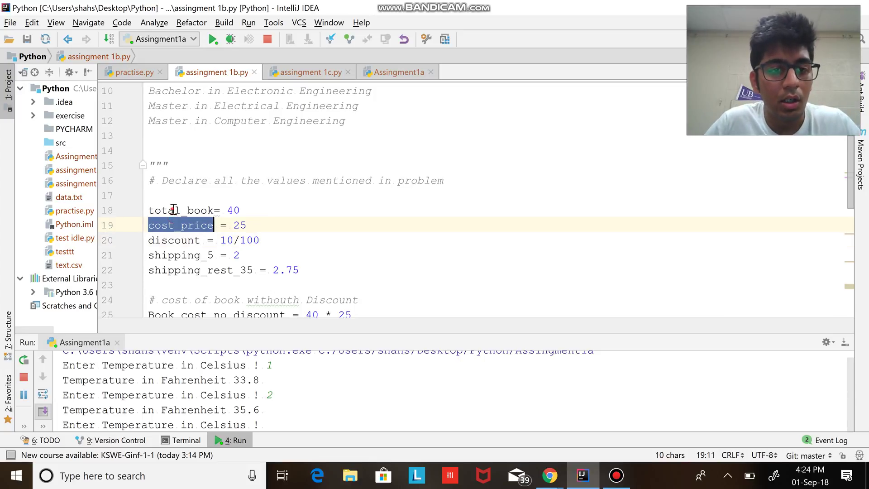
{"action": "double_click", "coordinate": [233, 211]}
{"action": "double_click", "coordinate": [182, 225]}
{"action": "double_click", "coordinate": [240, 226]}
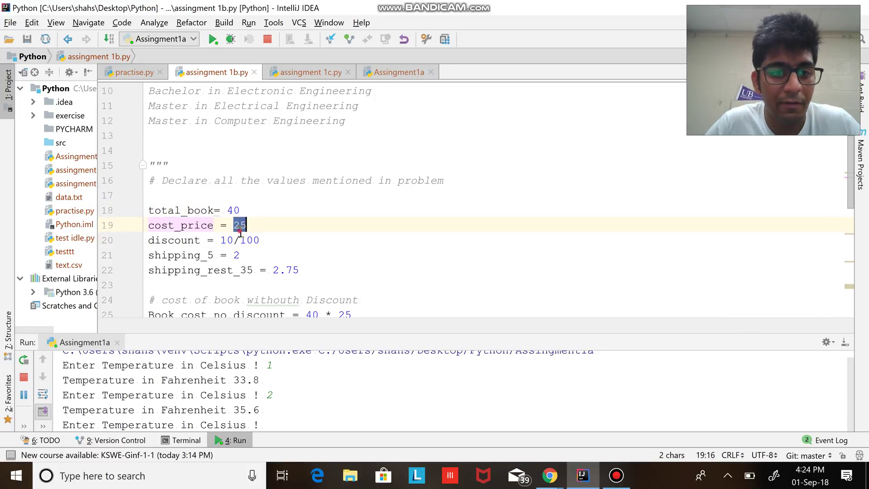
- Review the shipping variables: shipping value 2 and the 2.75 shipping rate
{"action": "double_click", "coordinate": [181, 240]}
{"action": "double_click", "coordinate": [212, 255]}
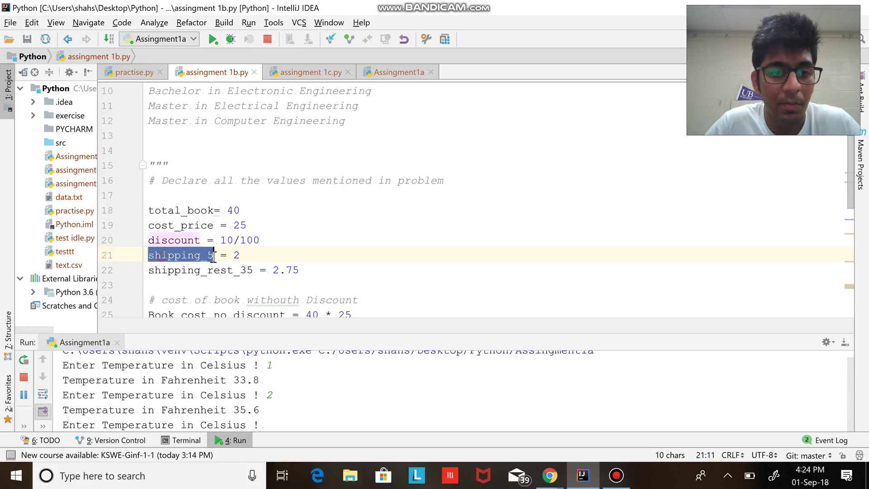
{"action": "double_click", "coordinate": [236, 255]}
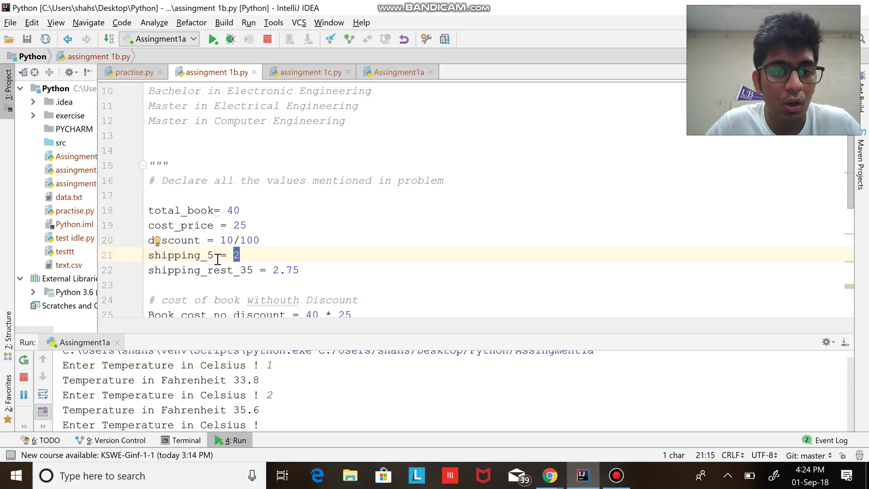
{"action": "left_click", "coordinate": [174, 284]}
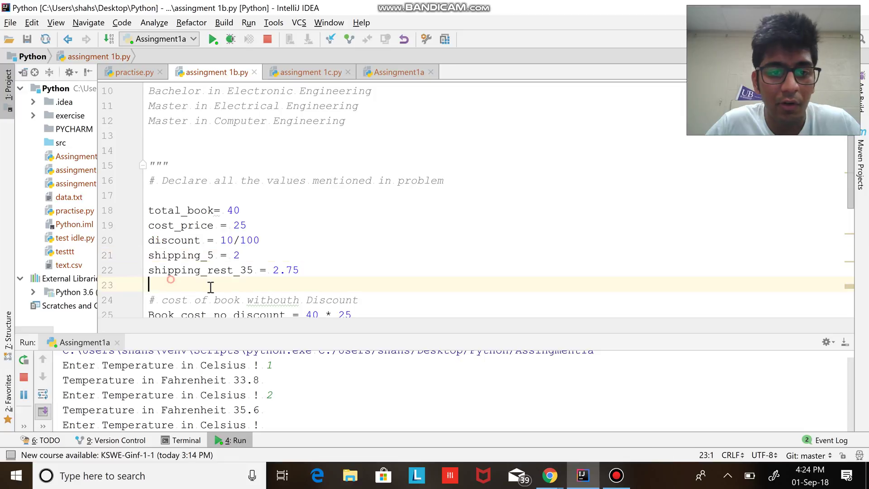
{"action": "double_click", "coordinate": [303, 270]}
{"action": "scroll", "coordinate": [306, 270], "scroll_direction": "down", "scroll_amount": 1}
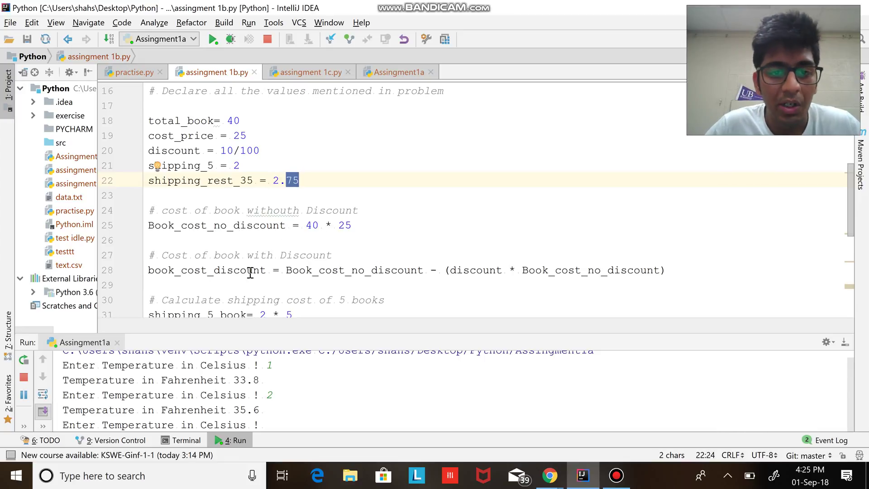
{"action": "scroll", "coordinate": [296, 270], "scroll_direction": "down", "scroll_amount": 1}
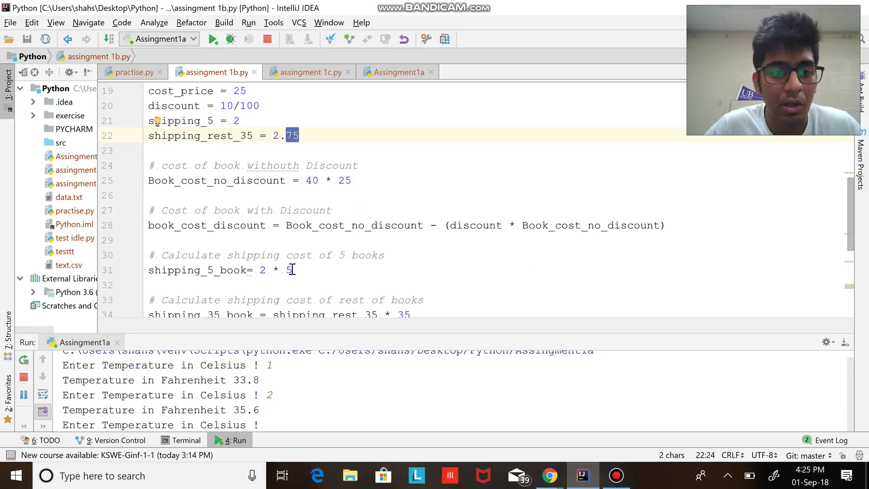
{"action": "double_click", "coordinate": [207, 225]}
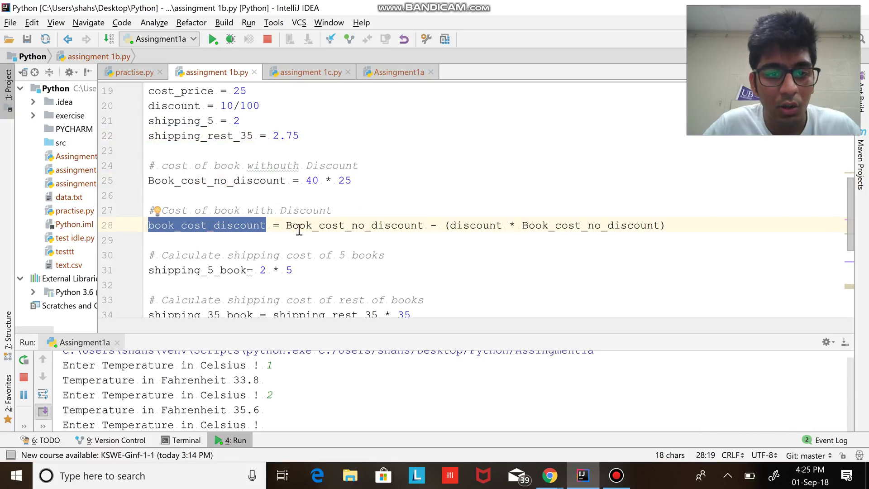
{"action": "double_click", "coordinate": [299, 231]}
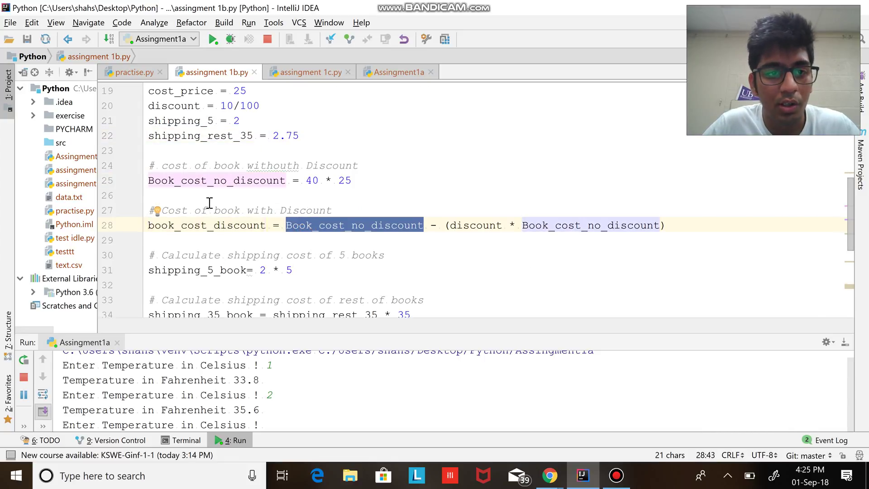
{"action": "double_click", "coordinate": [206, 181]}
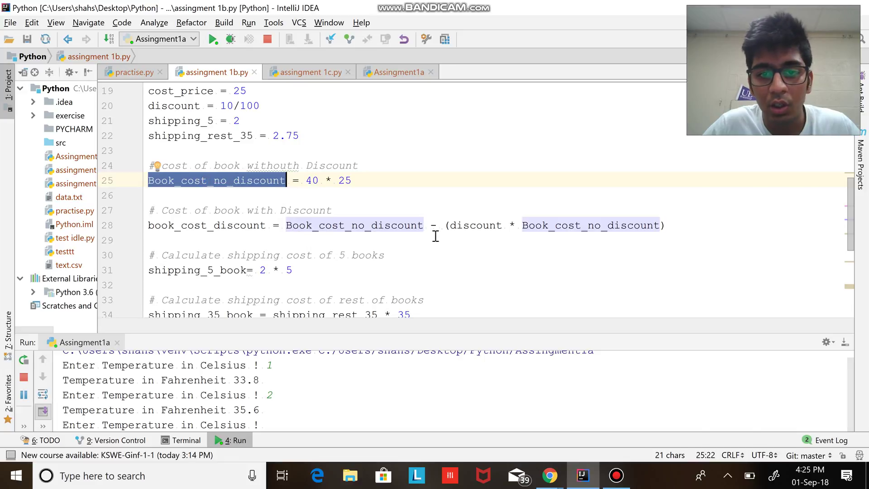
{"action": "double_click", "coordinate": [485, 226]}
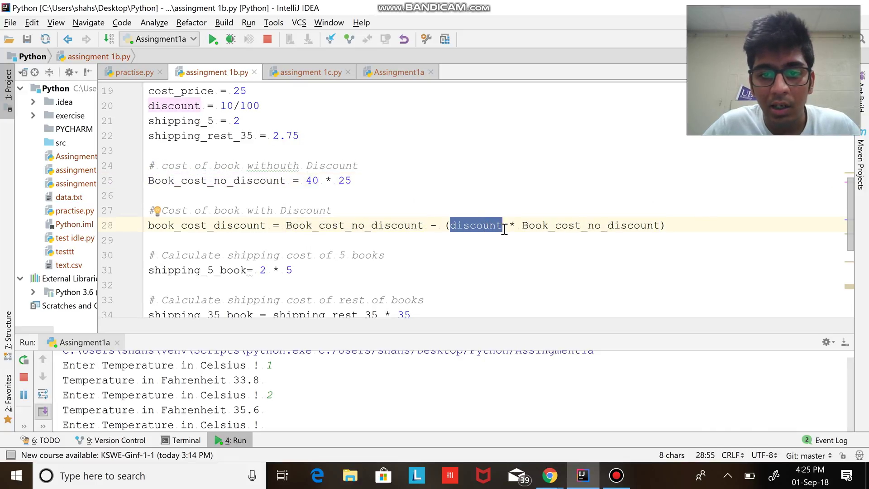
{"action": "double_click", "coordinate": [230, 107]}
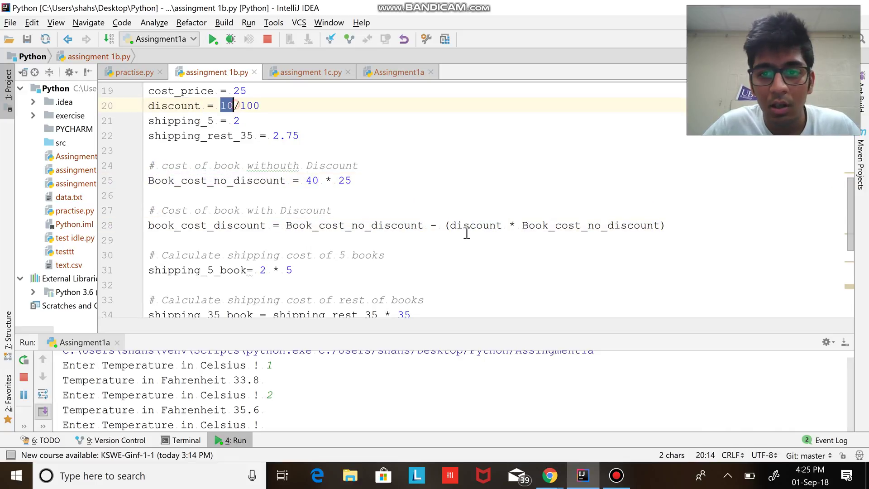
{"action": "double_click", "coordinate": [549, 225]}
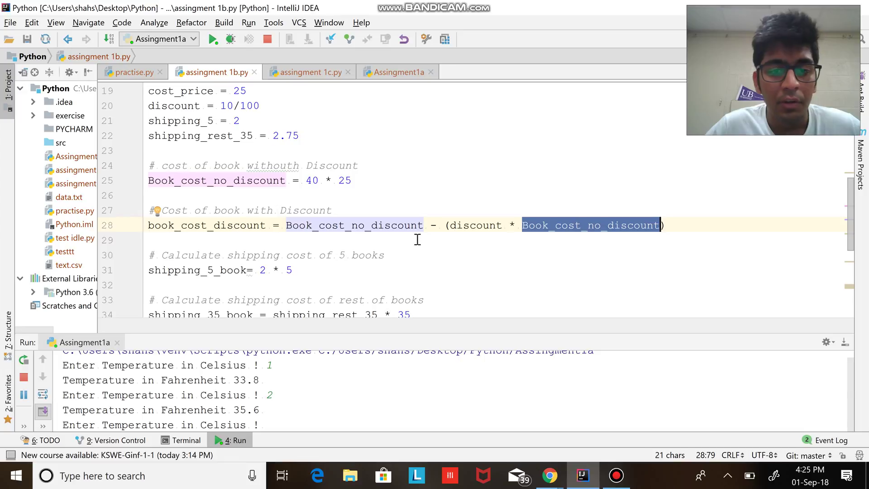
{"action": "scroll", "coordinate": [417, 239], "scroll_direction": "down", "scroll_amount": 1}
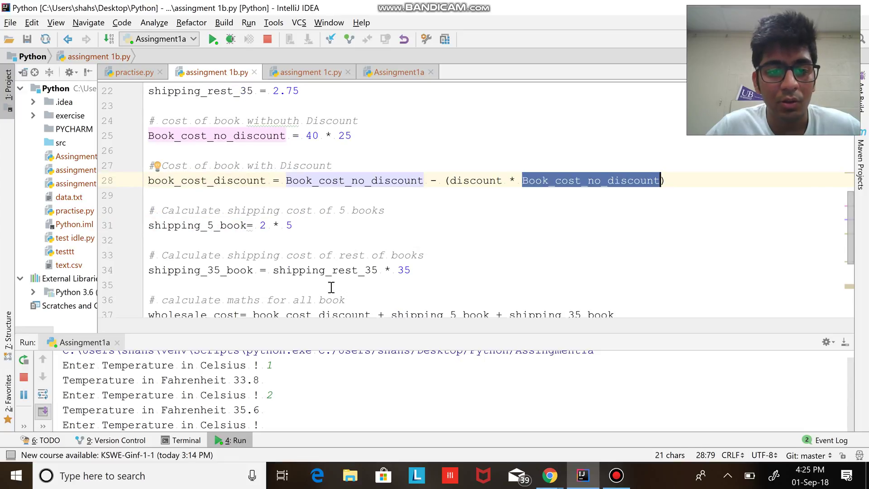
{"action": "triple_click", "coordinate": [364, 272]}
{"action": "left_click", "coordinate": [364, 272]}
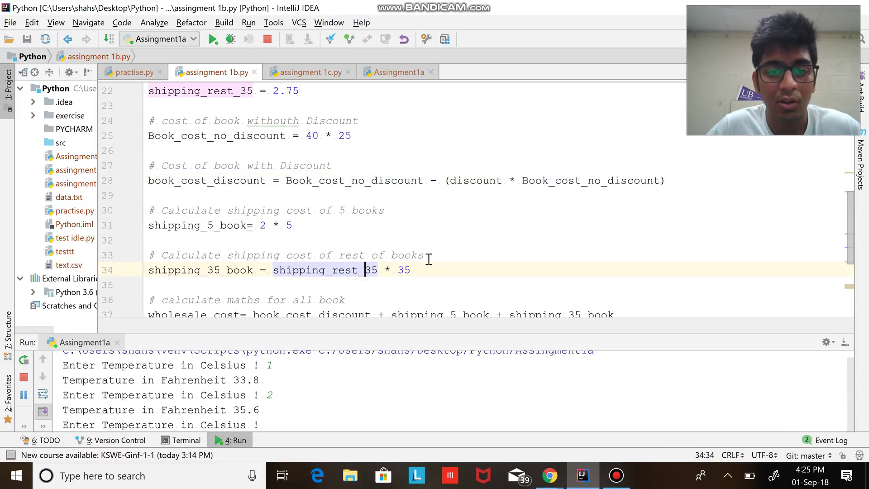
{"action": "double_click", "coordinate": [397, 269]}
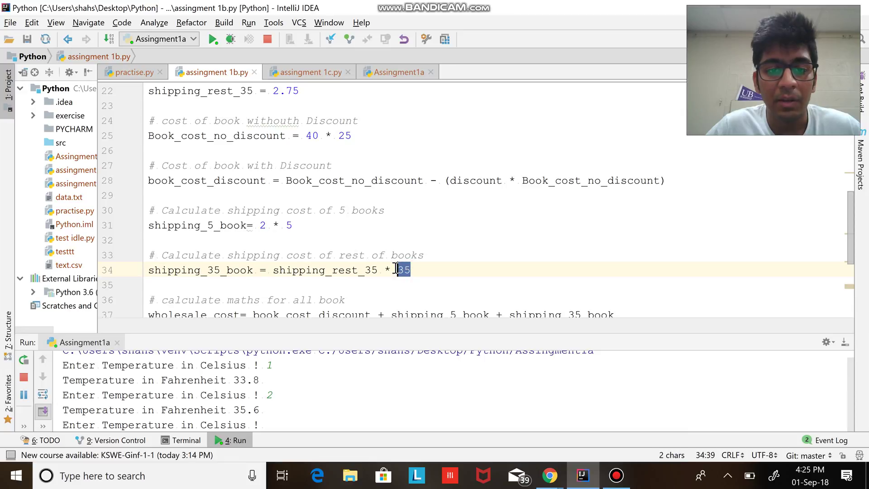
{"action": "triple_click", "coordinate": [314, 271]}
{"action": "double_click", "coordinate": [314, 271]}
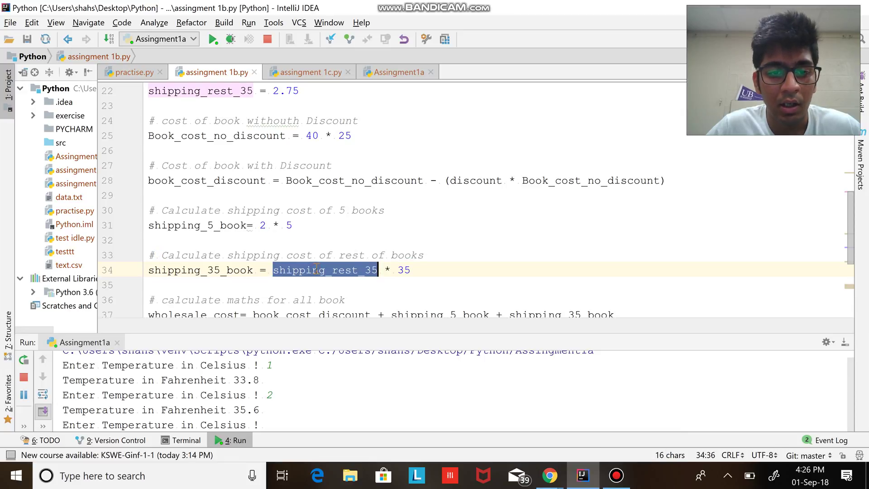
{"action": "scroll", "coordinate": [292, 210], "scroll_direction": "up", "scroll_amount": 1}
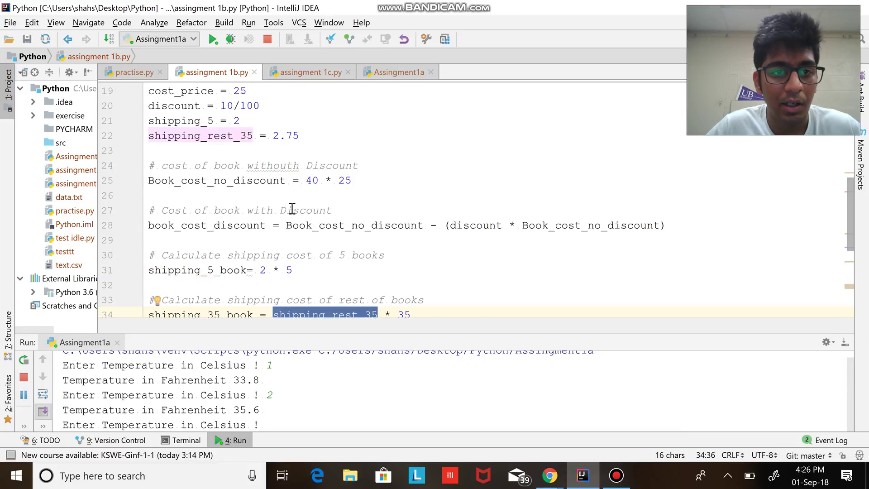
{"action": "scroll", "coordinate": [292, 209], "scroll_direction": "up", "scroll_amount": 2}
{"action": "double_click", "coordinate": [291, 225]}
{"action": "scroll", "coordinate": [287, 223], "scroll_direction": "down", "scroll_amount": 3}
{"action": "scroll", "coordinate": [345, 258], "scroll_direction": "down", "scroll_amount": 1}
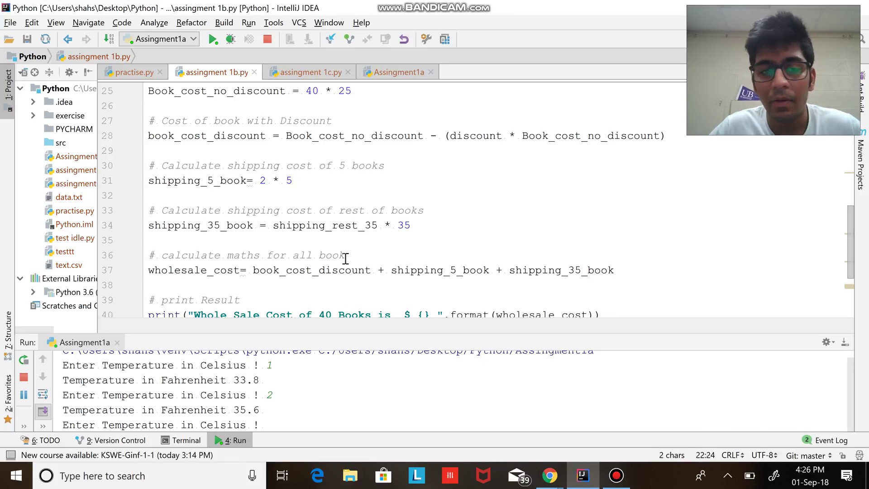
{"action": "double_click", "coordinate": [299, 271]}
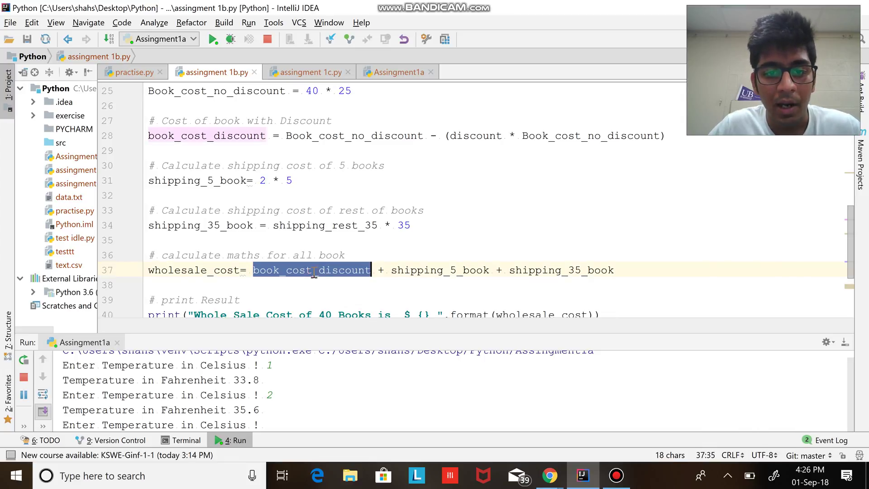
{"action": "double_click", "coordinate": [437, 268]}
{"action": "double_click", "coordinate": [551, 271]}
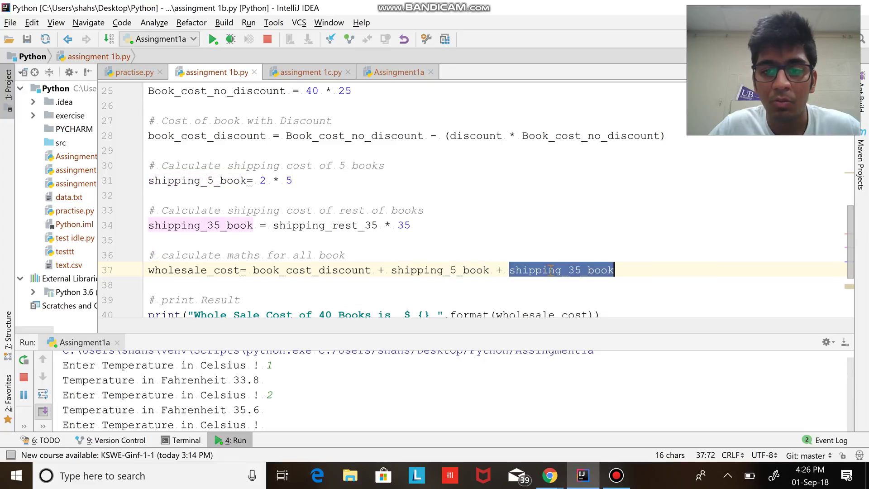
{"action": "scroll", "coordinate": [550, 269], "scroll_direction": "down", "scroll_amount": 2}
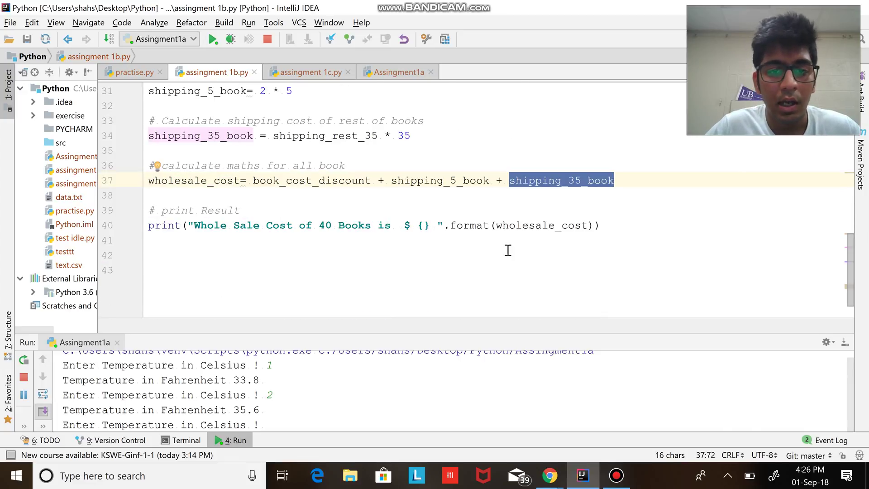
- Run 'assignment 1b' and highlight the $1006.25 wholesale cost for 40 books in the console
{"action": "right_click", "coordinate": [196, 76]}
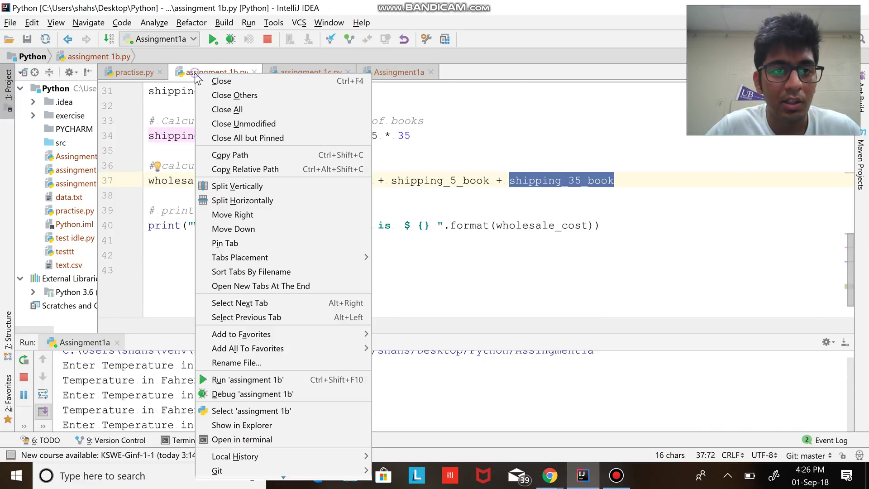
{"action": "left_click", "coordinate": [246, 382]}
{"action": "left_click_drag", "start_coordinate": [285, 374], "coordinate": [332, 377]}
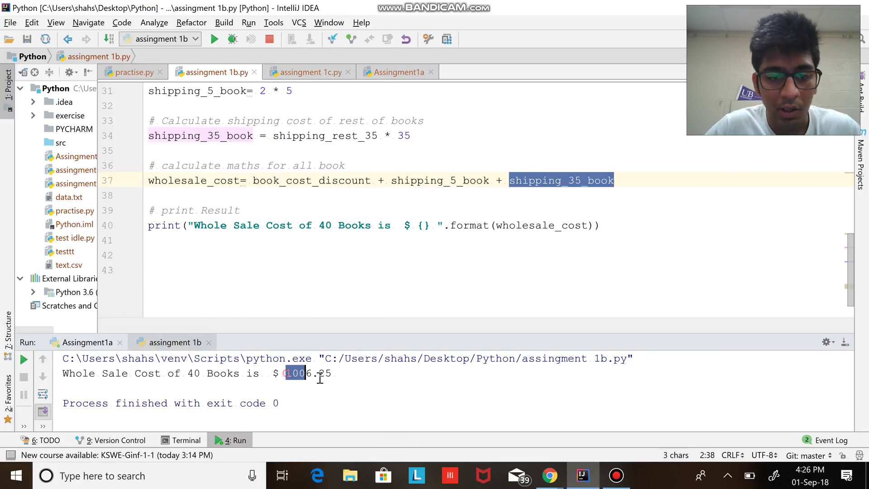